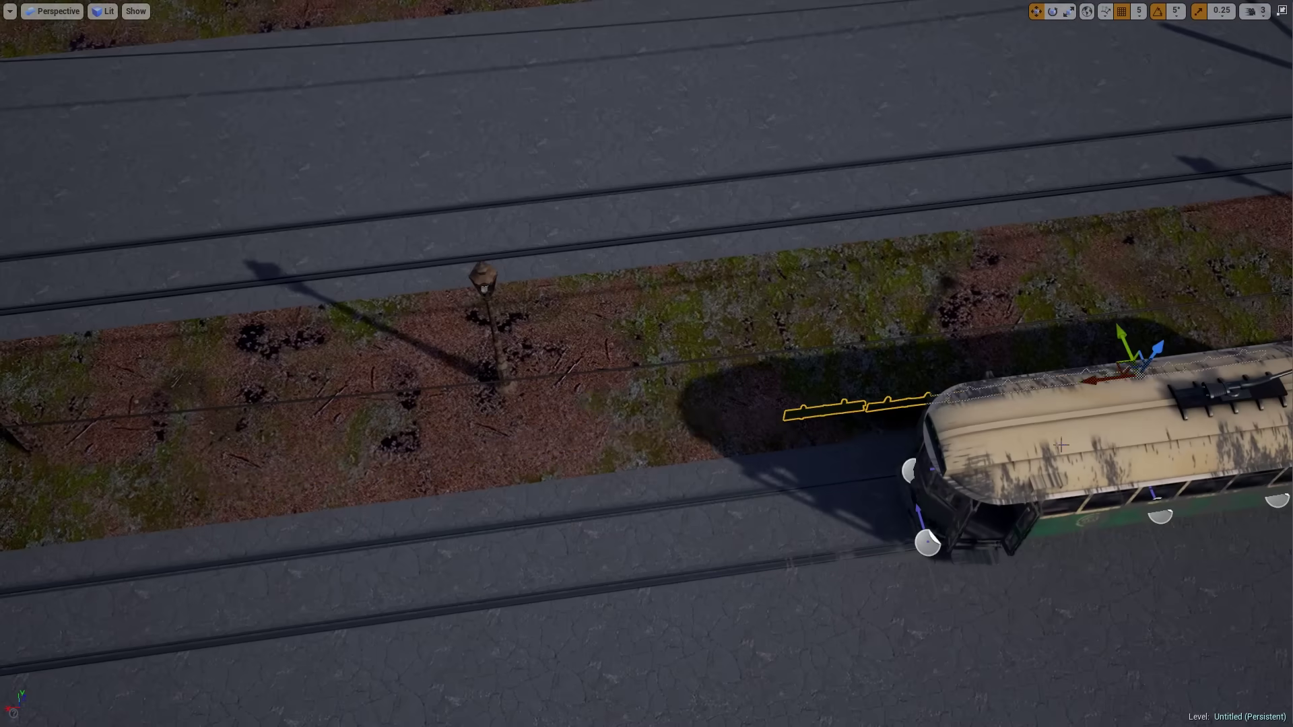
Rotate the railing corner piece beside the lamp and check its mirror transform options.
key(e)
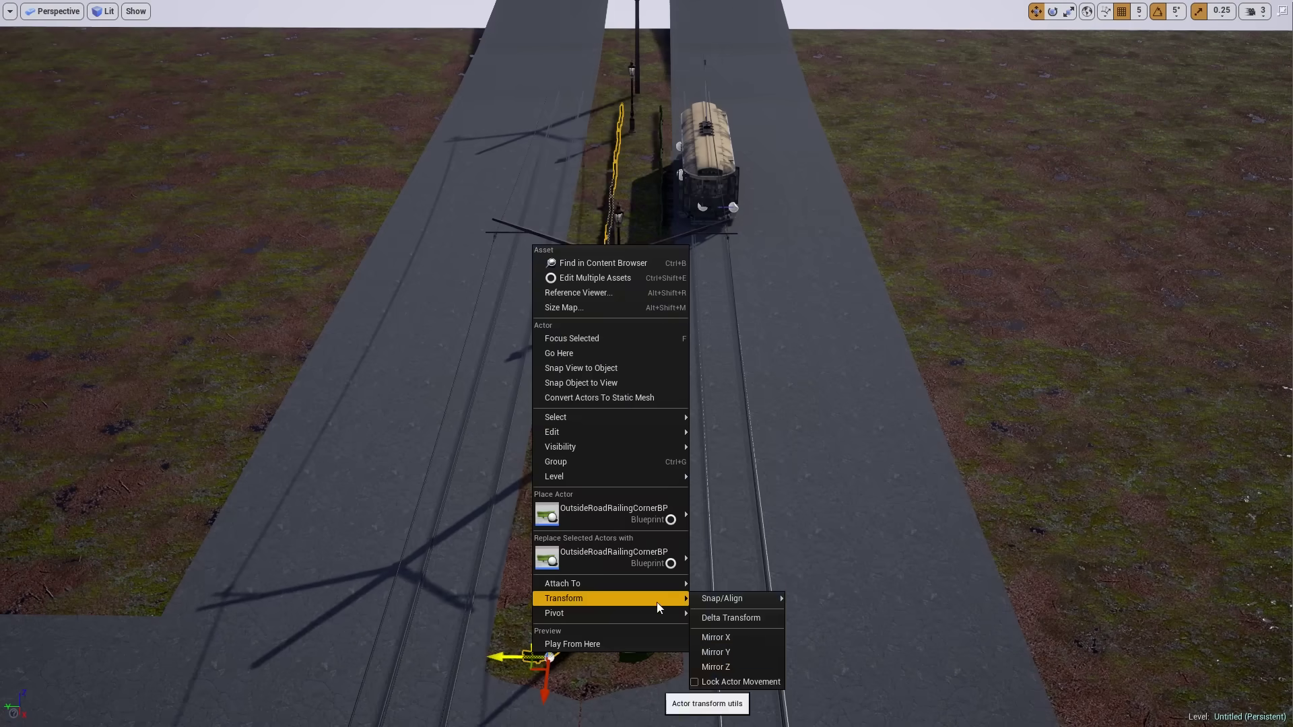
click(657, 602)
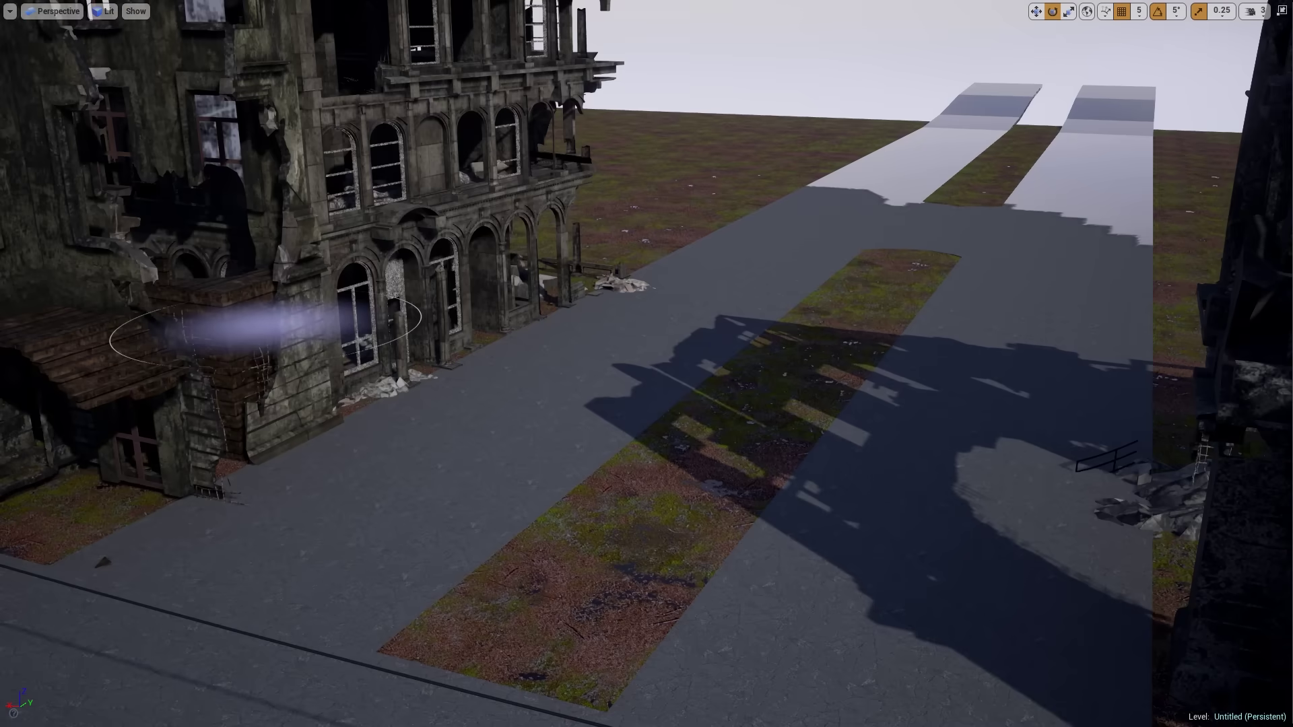
Raise and smooth the terrain into a rounded hill, then copy the left ruined building across the street.
mouse_move(245, 326)
mouse_down()
mouse_move(577, 418)
mouse_move(1111, 418)
mouse_move(552, 256)
mouse_move(852, 196)
mouse_up()
mouse_move(1091, 296)
mouse_down()
mouse_move(606, 281)
mouse_move(1068, 361)
mouse_move(1199, 350)
mouse_up()
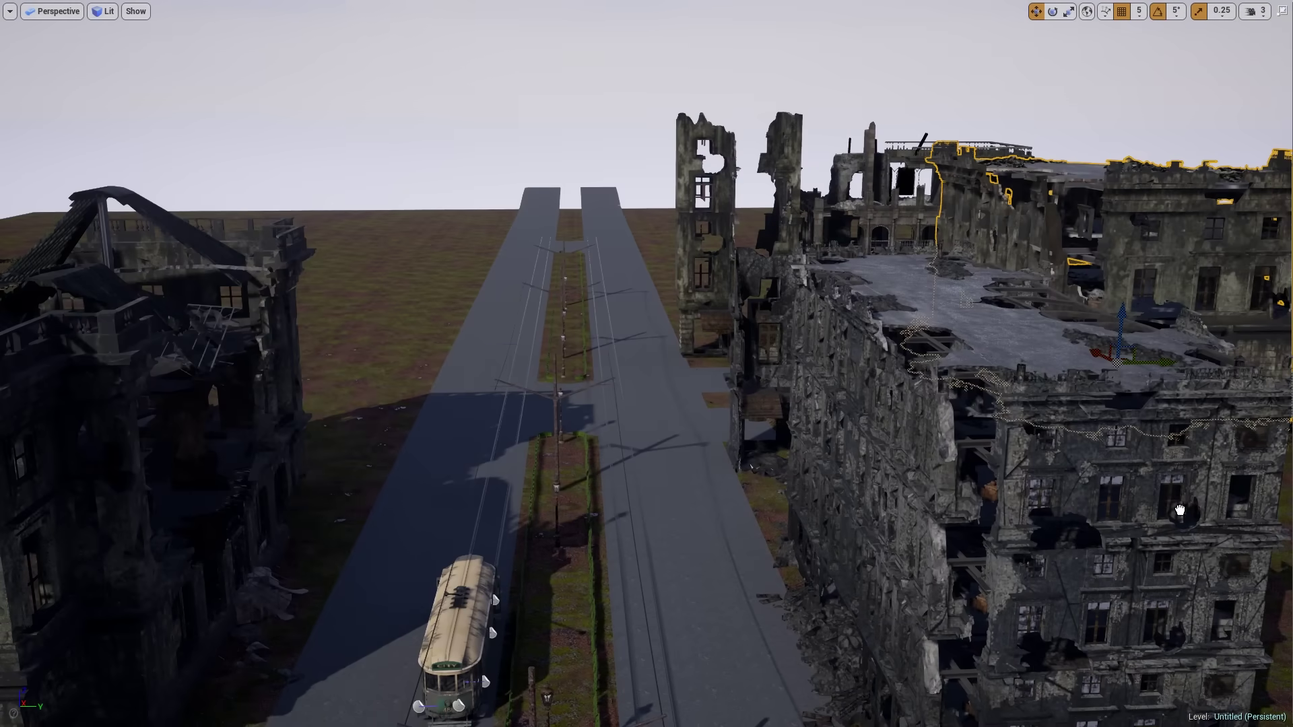
click(341, 453)
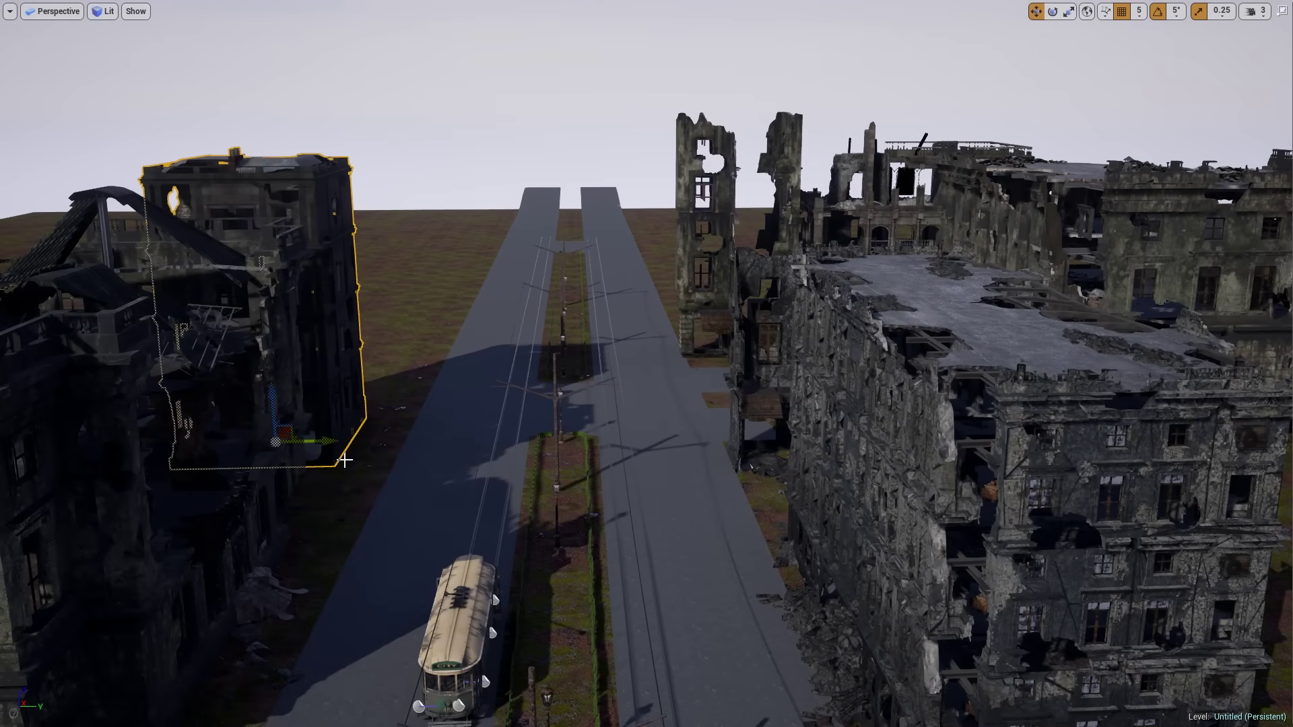
drag(319, 432, 336, 432)
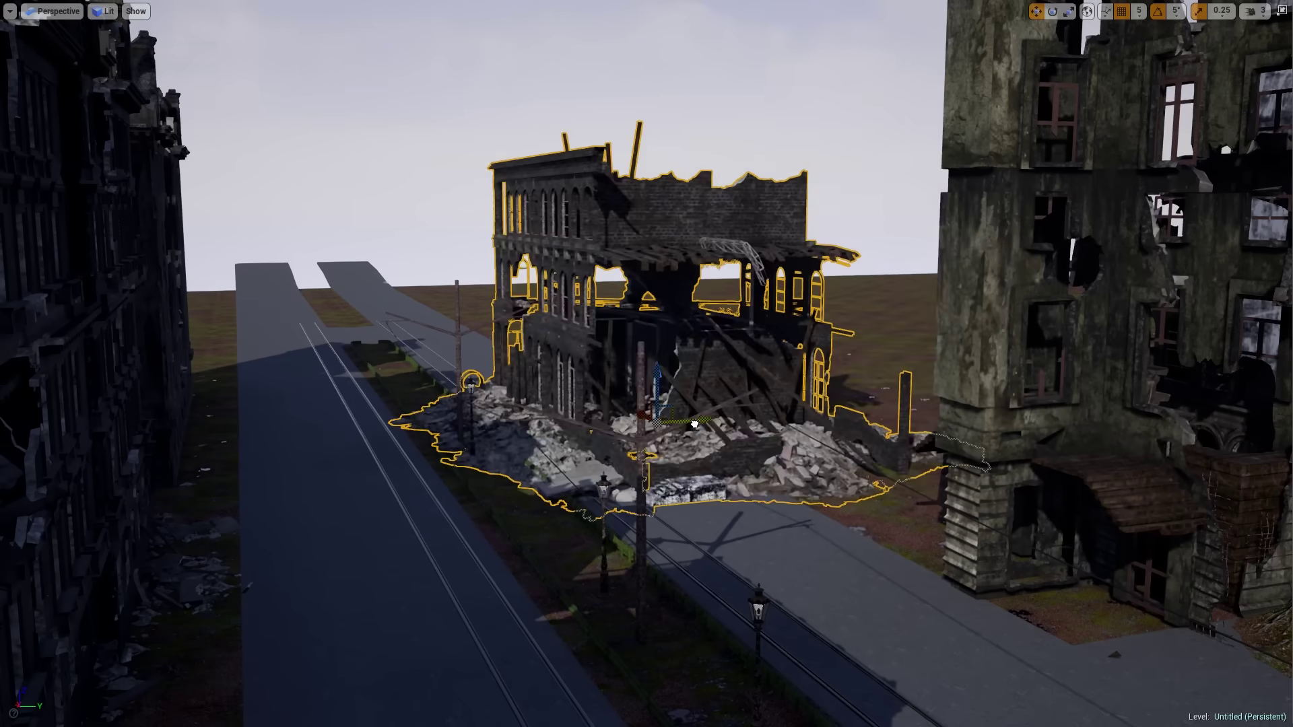
key(Delete)
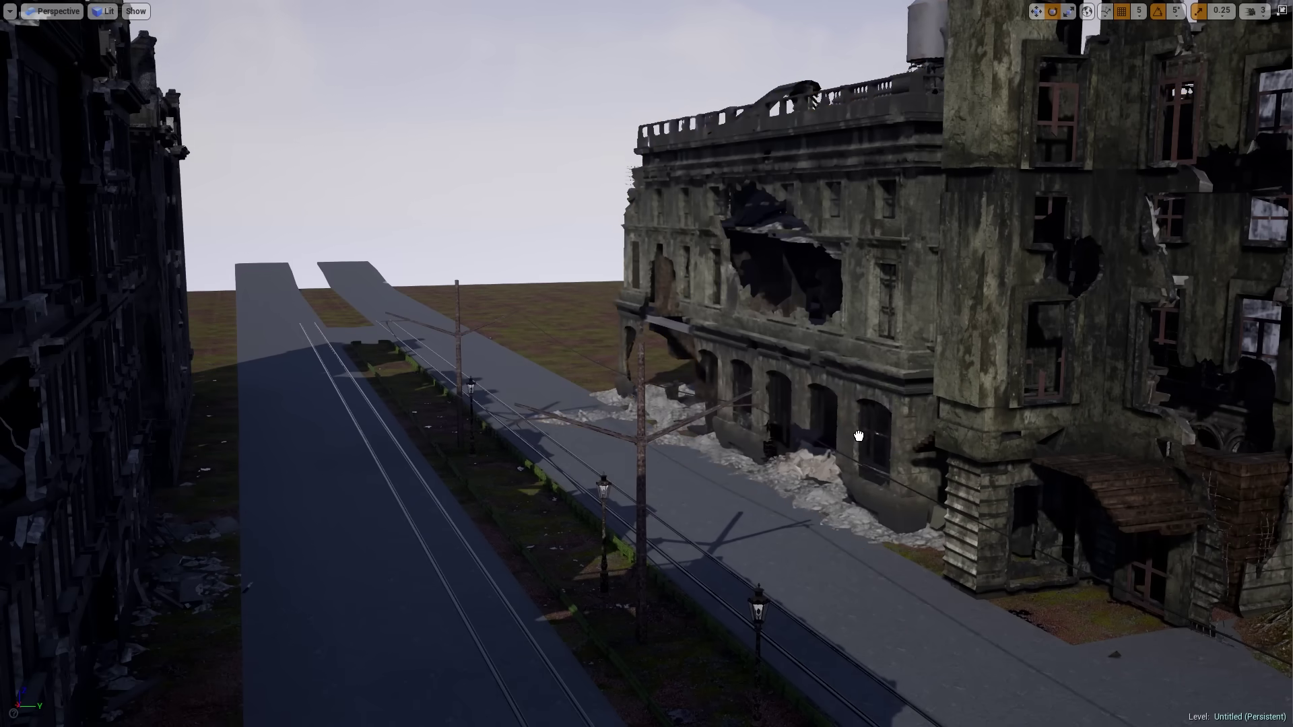
key(ctrl+z)
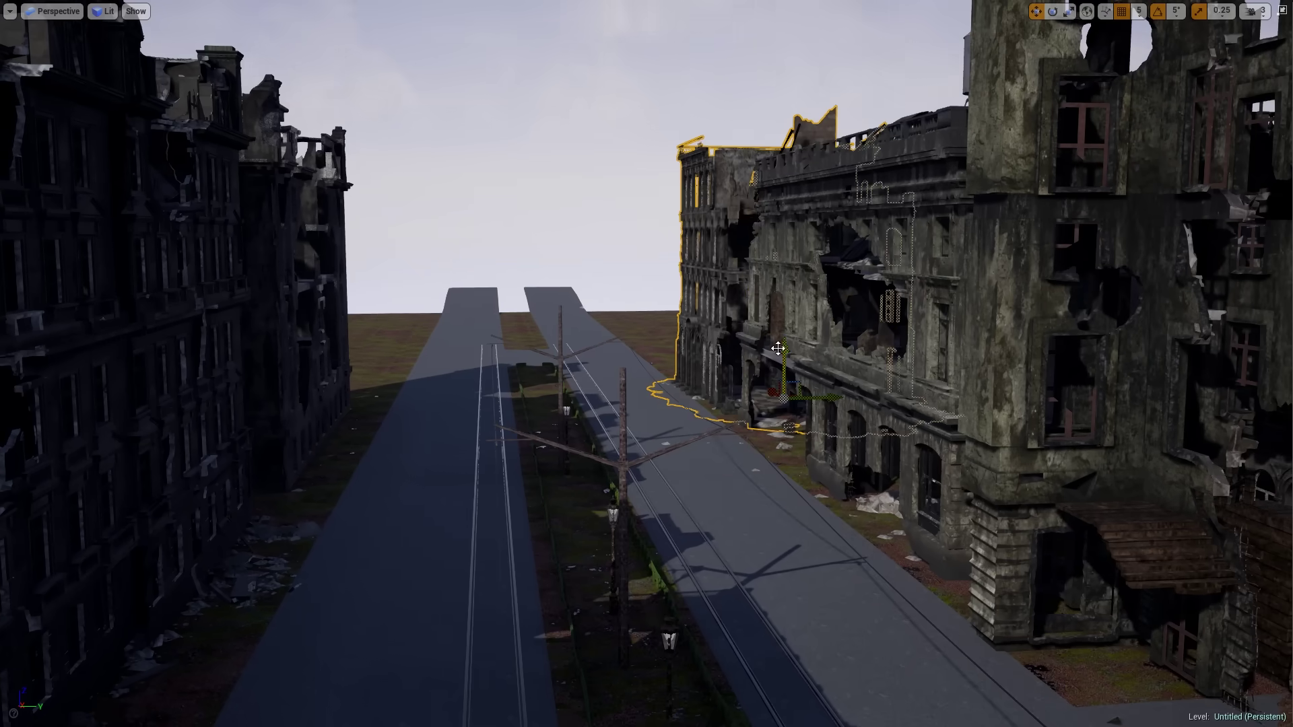
alt+drag(793, 392, 330, 338)
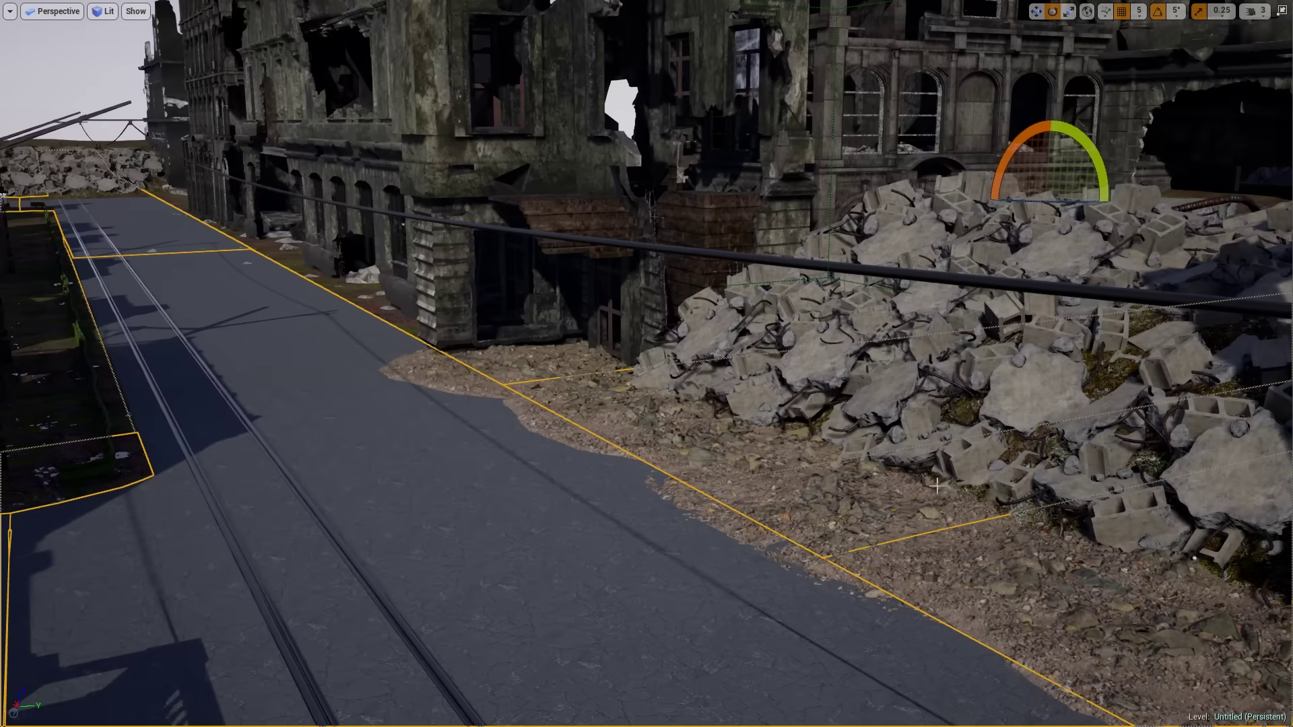
Slide the rubble decal patch further along the road edge and pull the view back down the street.
drag(618, 448, 879, 464)
right_drag(759, 453, 660, 444)
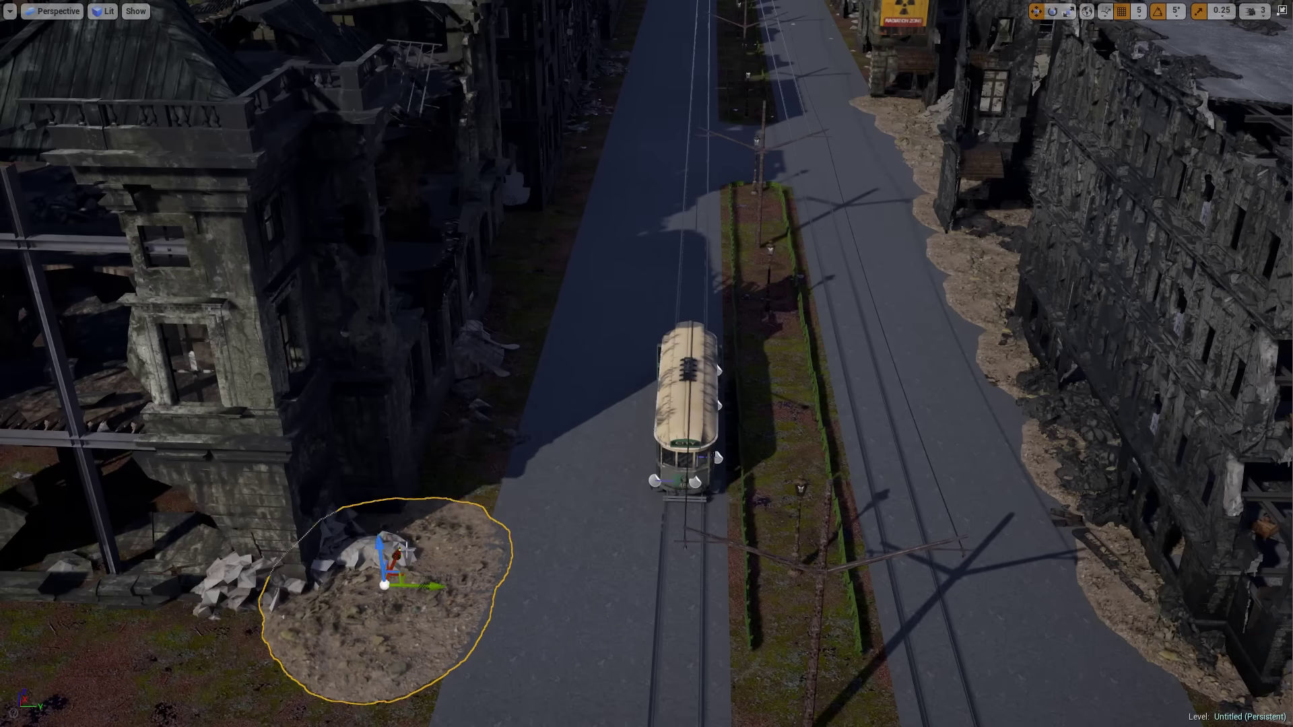
Focus the viewport on the rubble patch.
key(f)
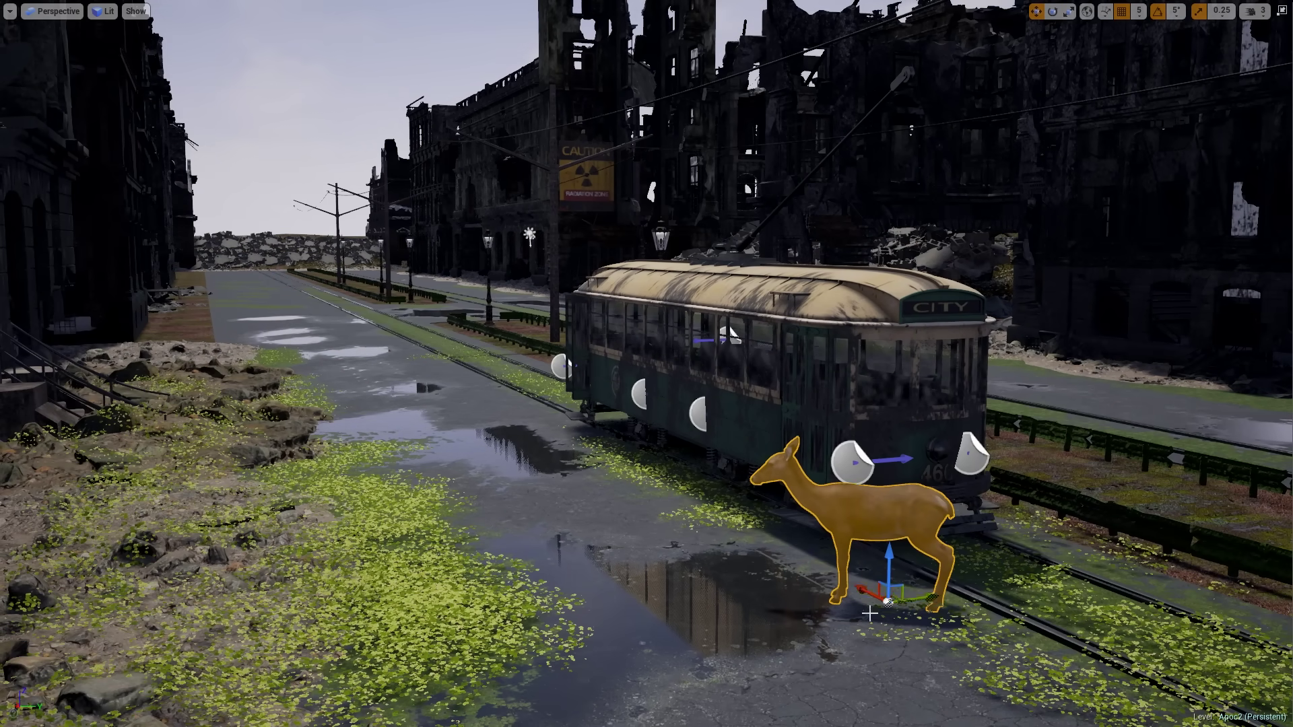
Place two more deer copies lower on the tracks in front of the tram and resize them.
alt+drag(912, 597, 922, 635)
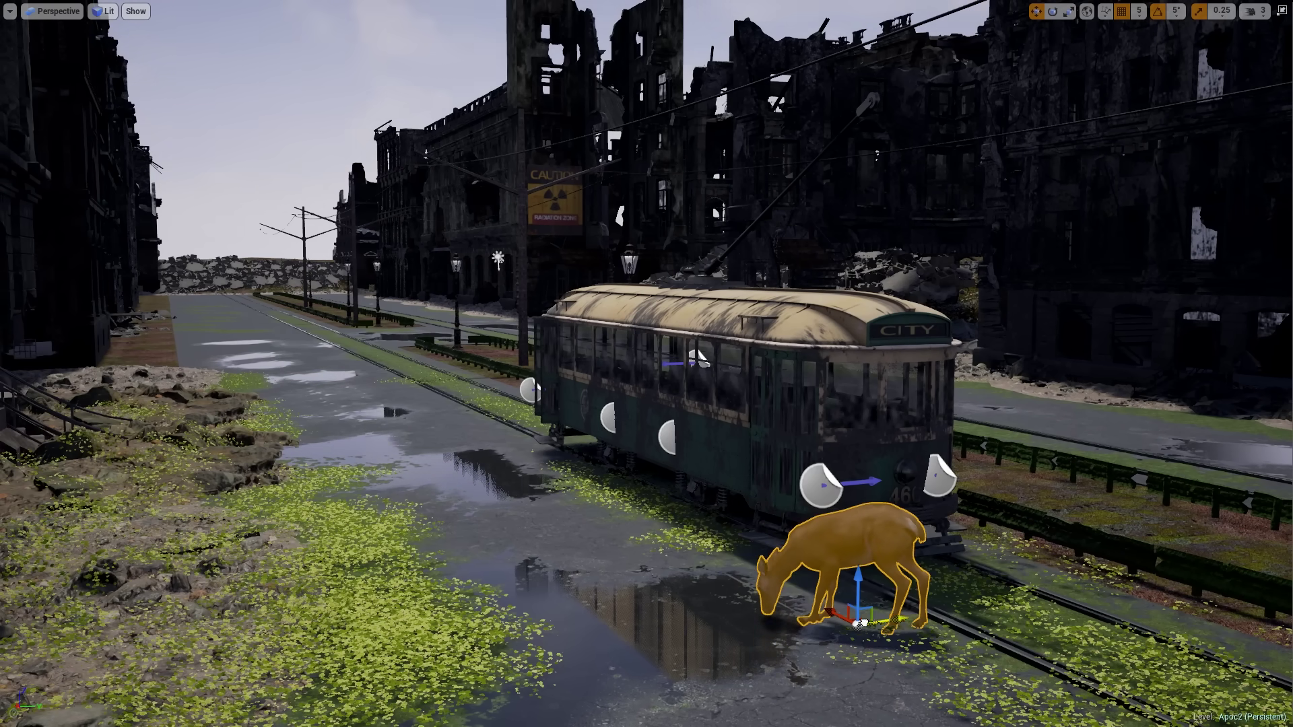
alt+drag(864, 623, 864, 700)
key(r)
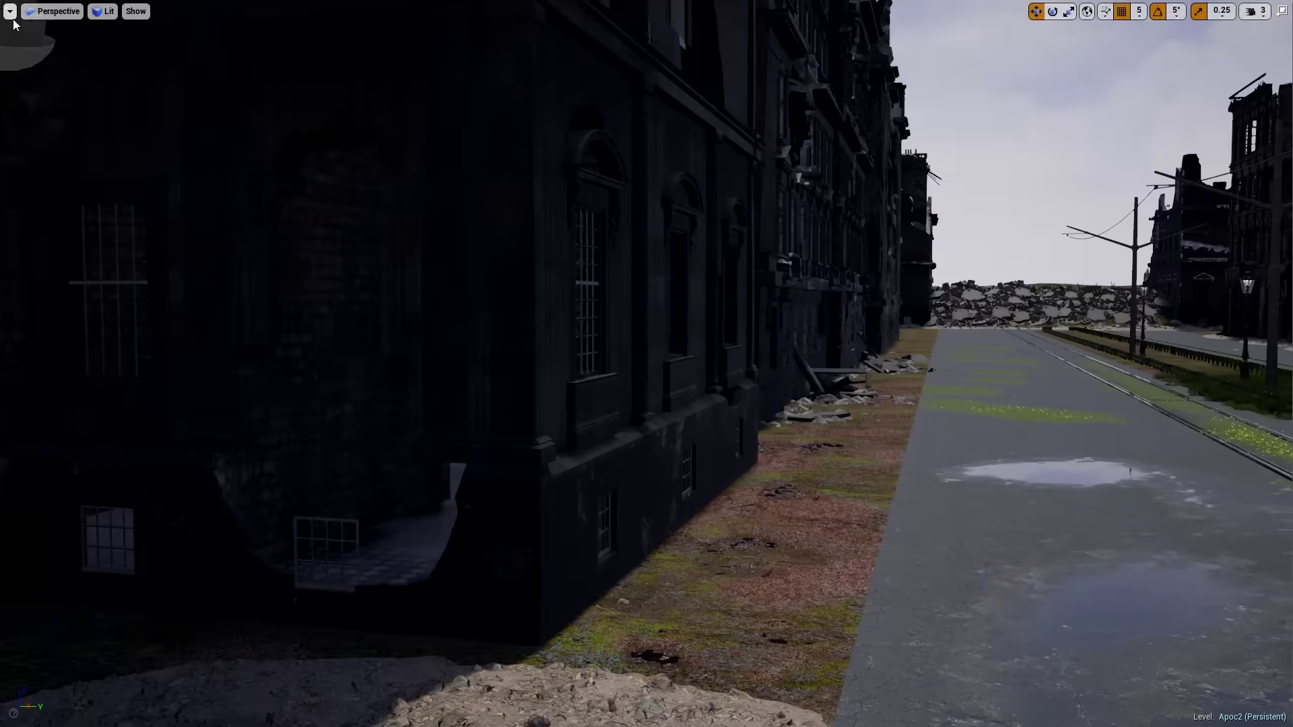
Select the ruined building so it can be rotated.
click(716, 402)
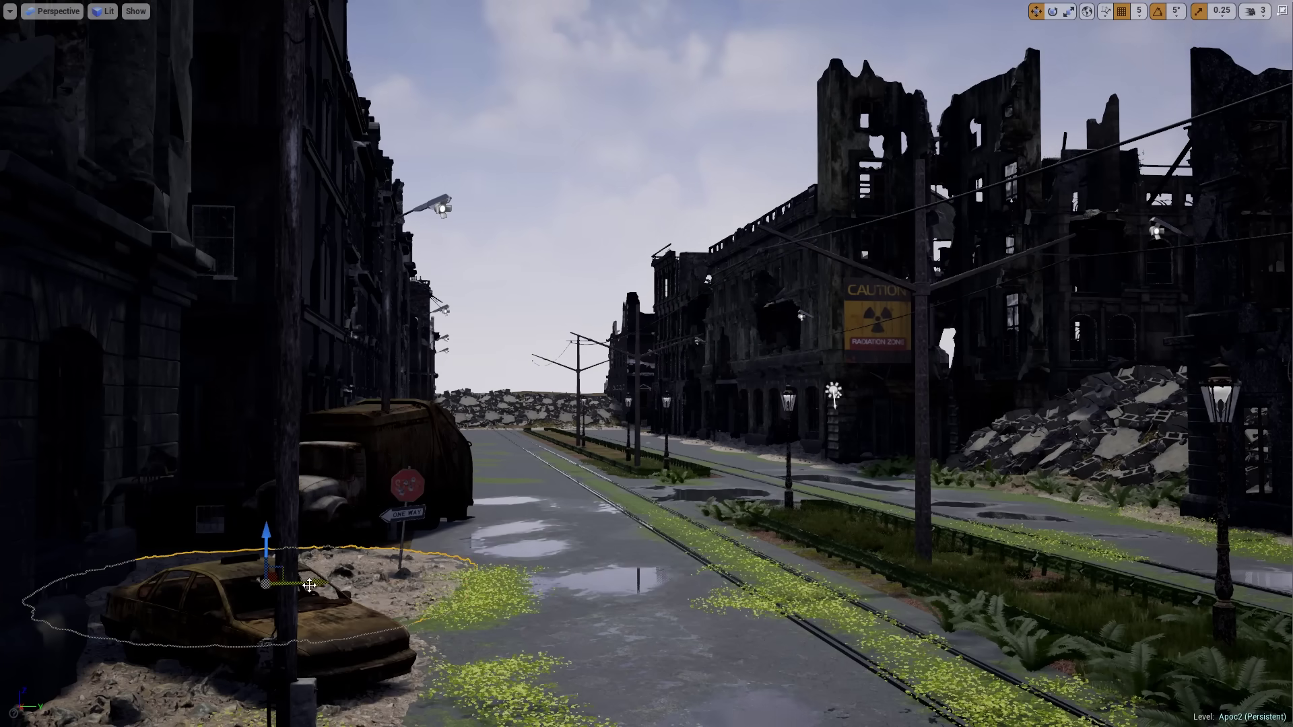
Switch the selected wrecked car to rotation mode.
key(e)
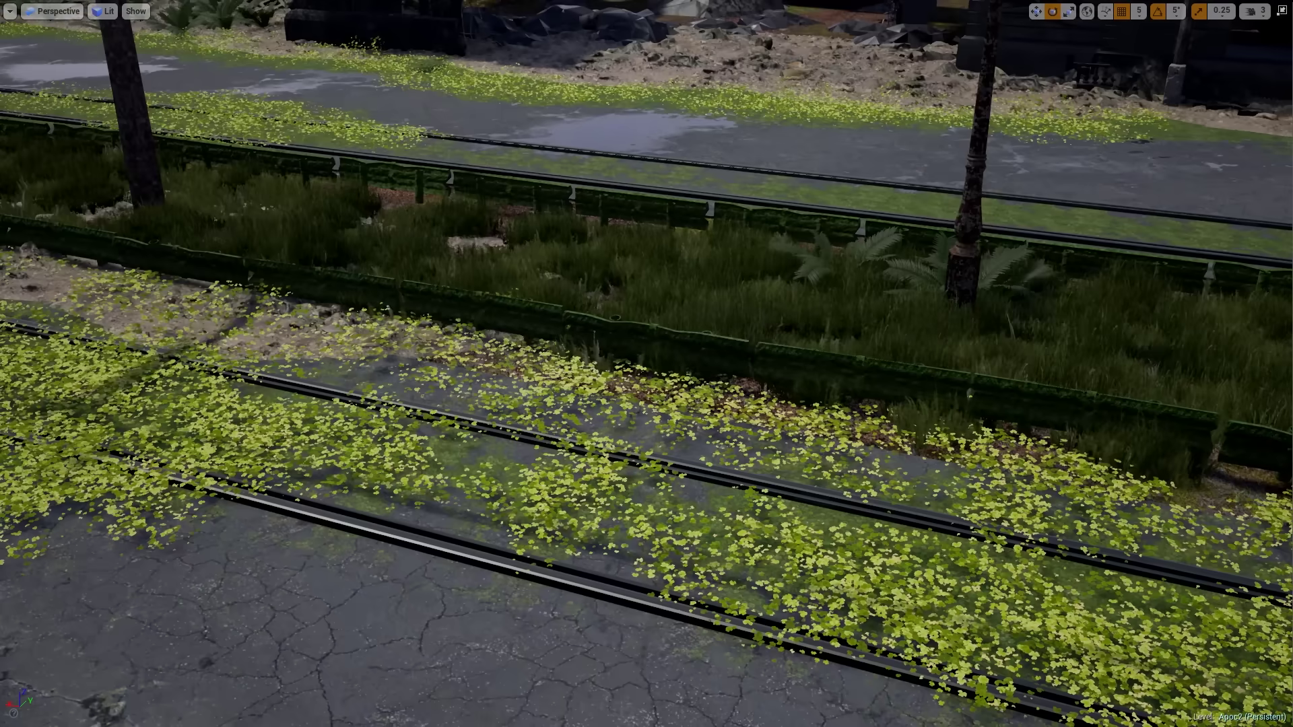
Select the median fence, then the tree on the right of the street.
click(155, 177)
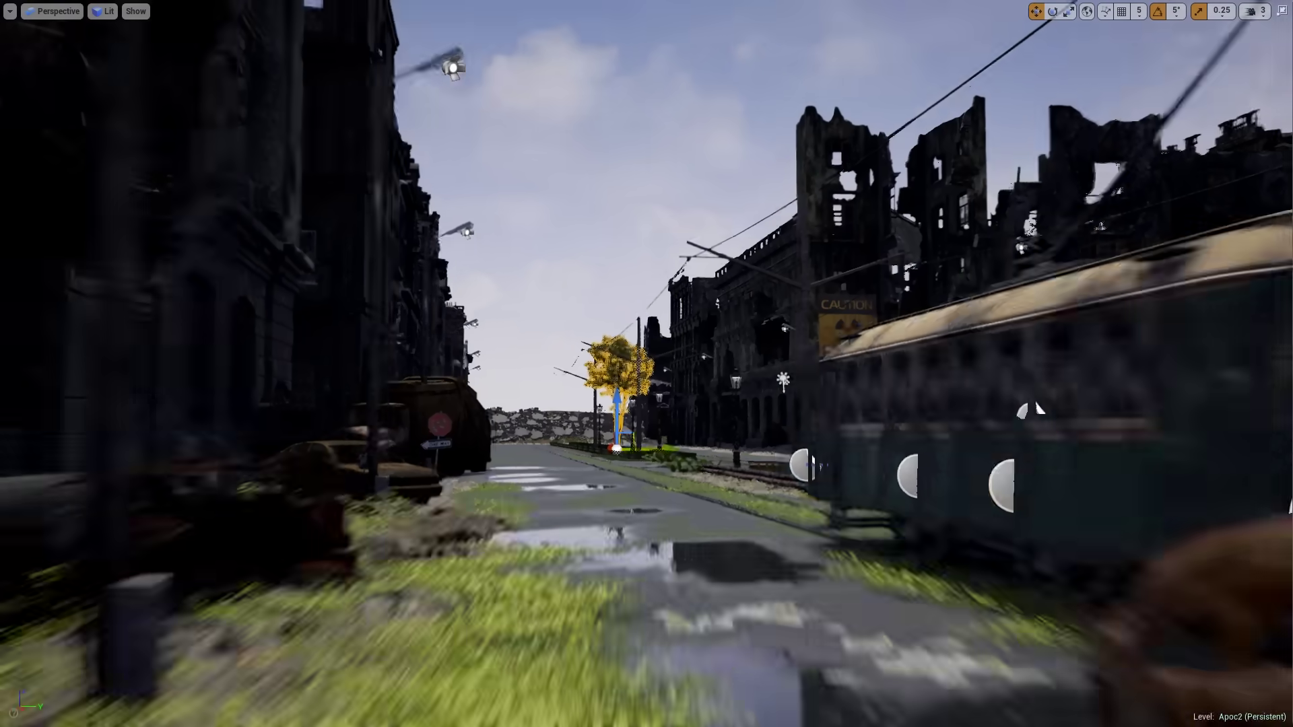
click(1107, 332)
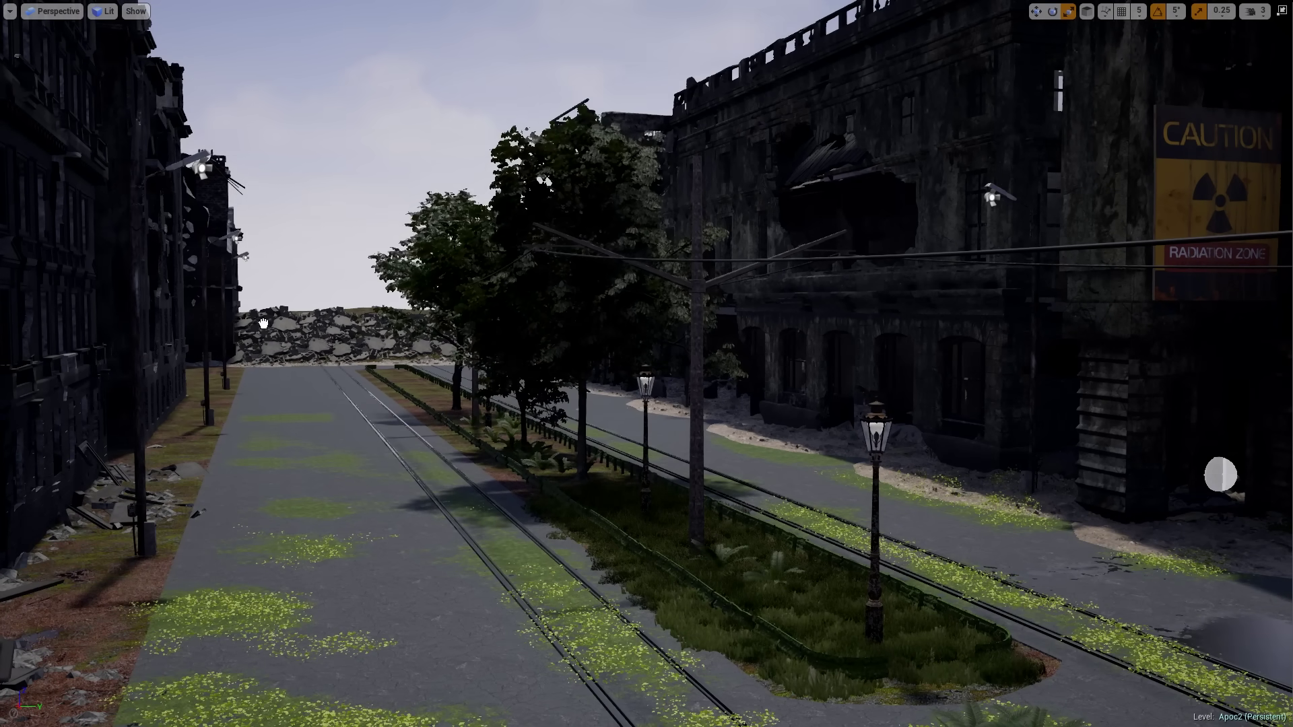
Fly over the rubble to the tree, then scale and rotate it.
right_drag(269, 326, 1005, 648)
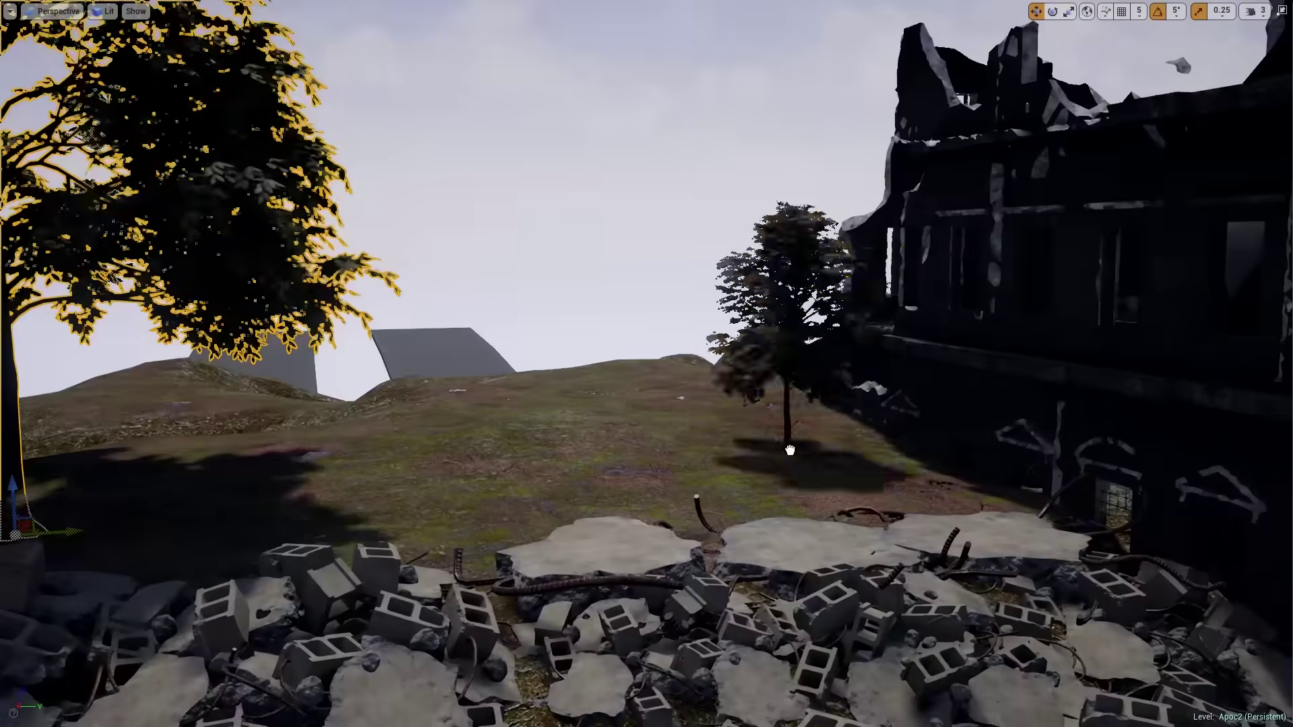
key(r)
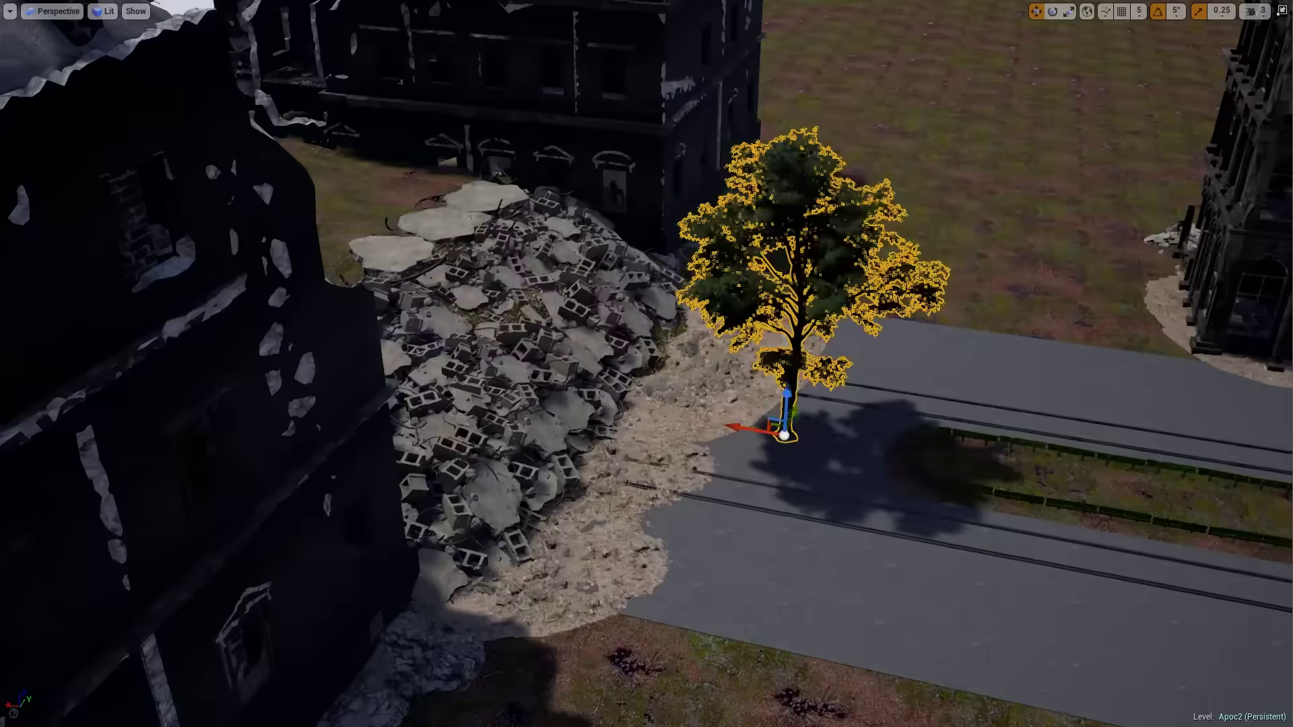
key(e)
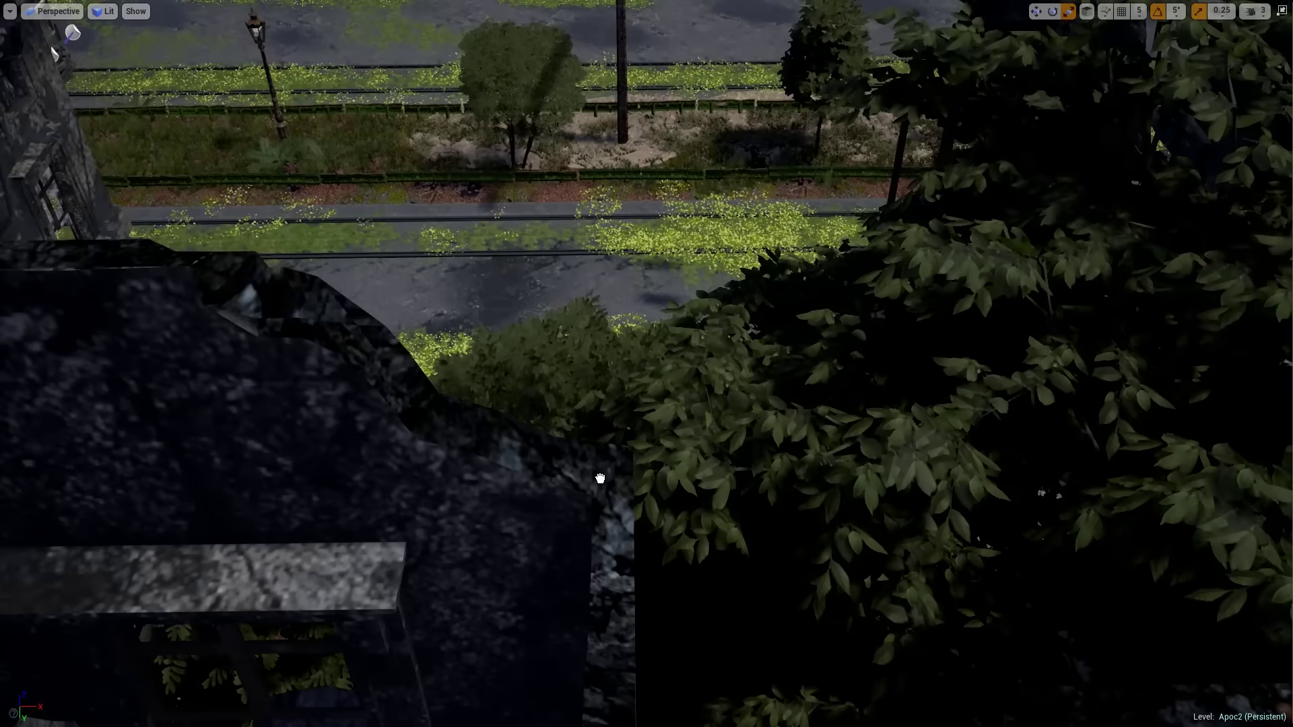
Select the hanging ivy vine, then the distant tram.
click(600, 478)
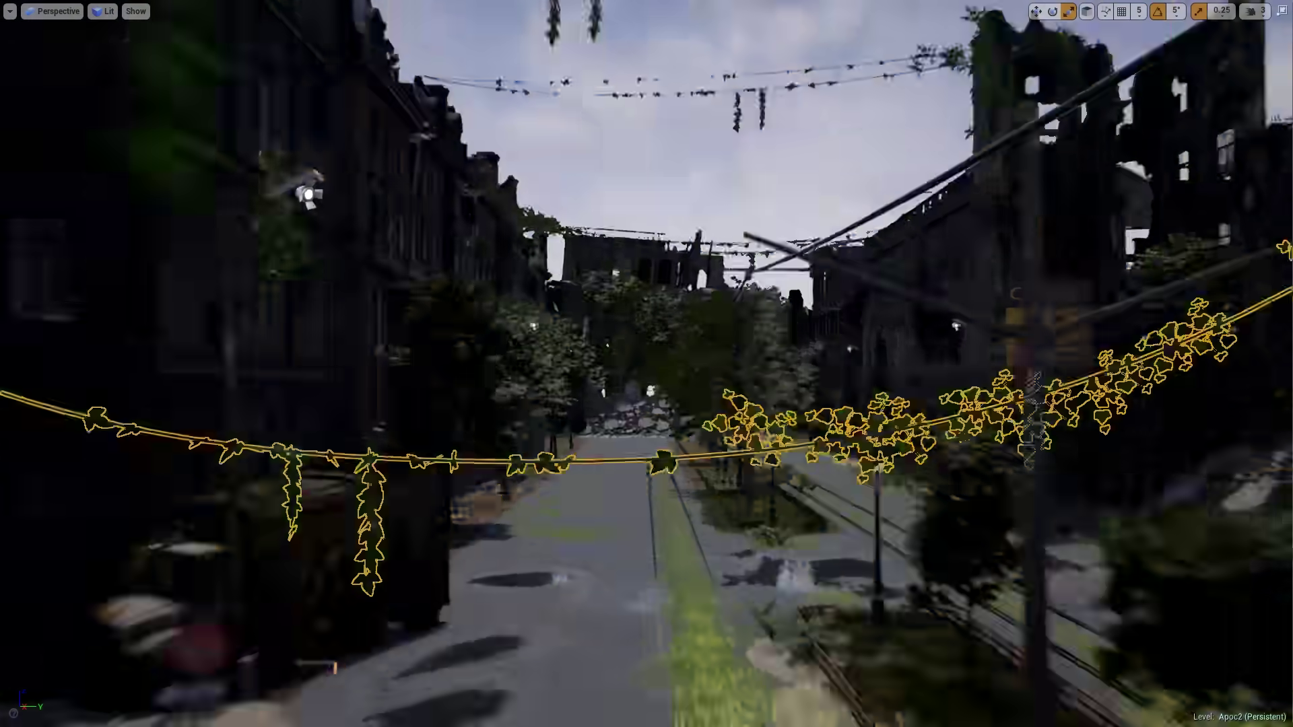
click(376, 204)
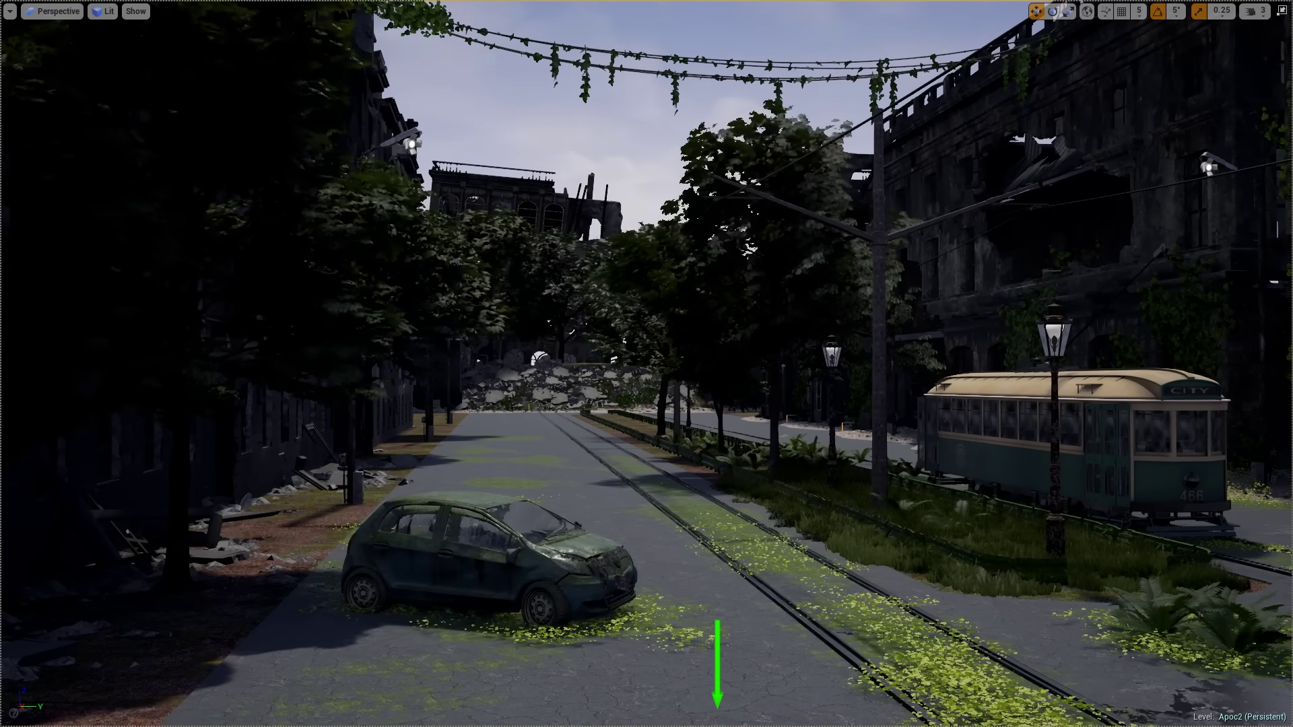
Place a pickup truck on the street, then move and rotate it into position.
drag(528, 456, 620, 487)
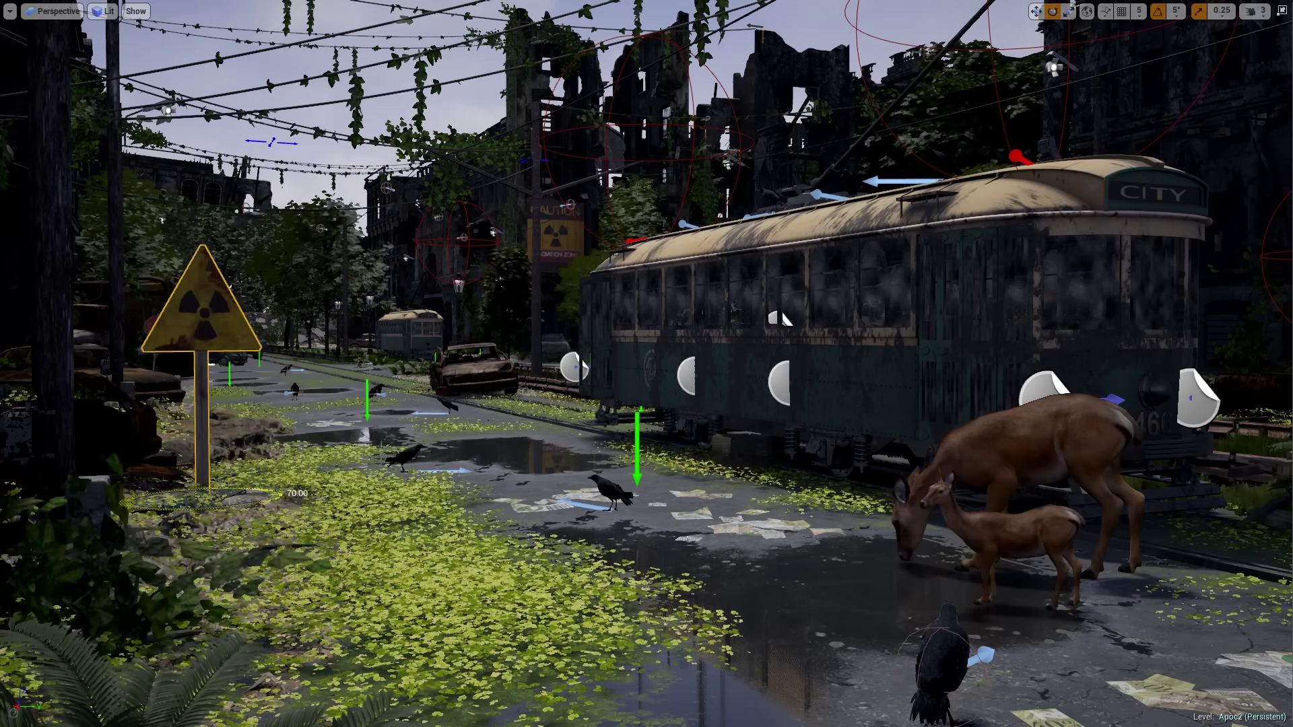
key(w)
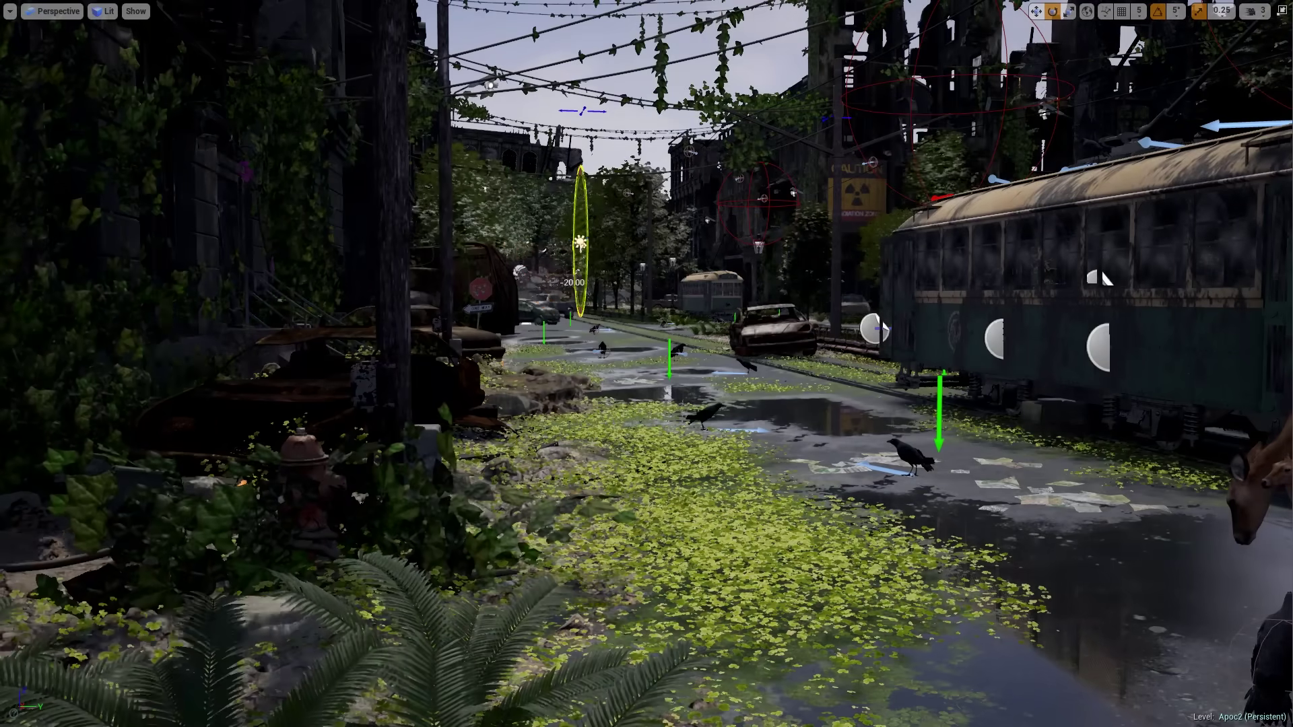
key(e)
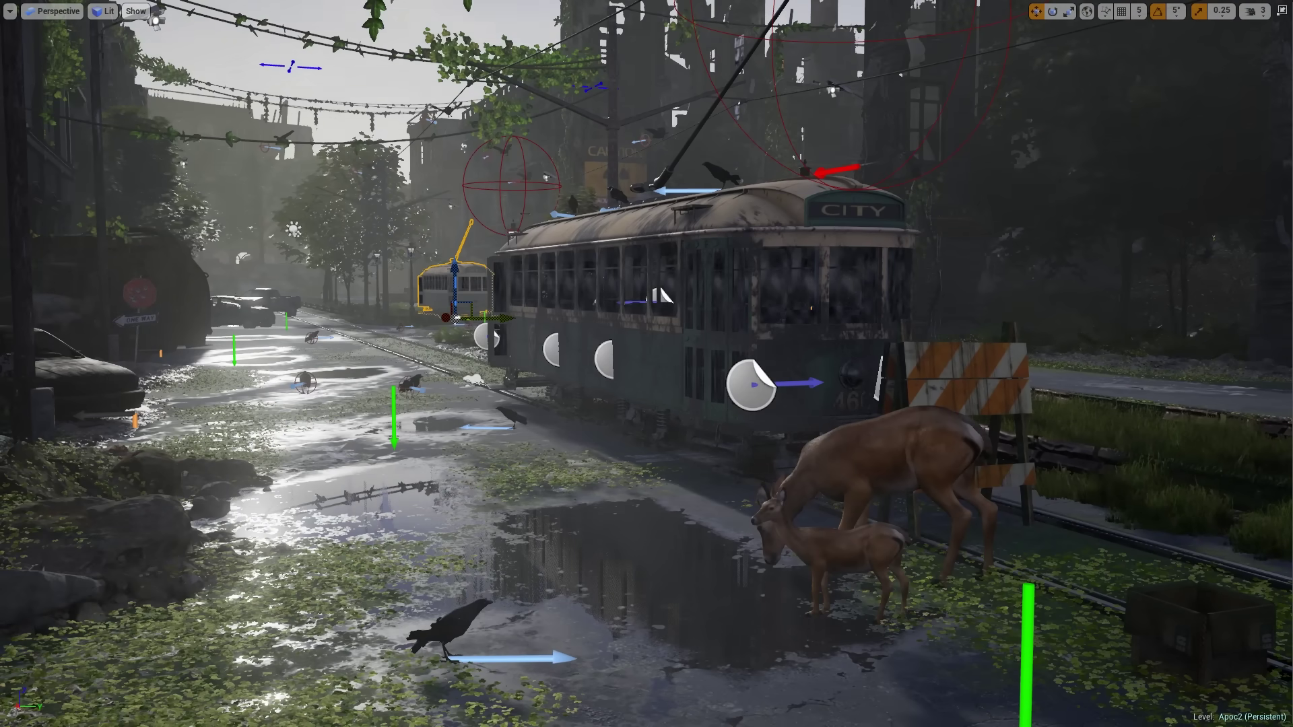
Apply a graffiti material from the Content Browser to the tram.
drag(456, 317, 420, 285)
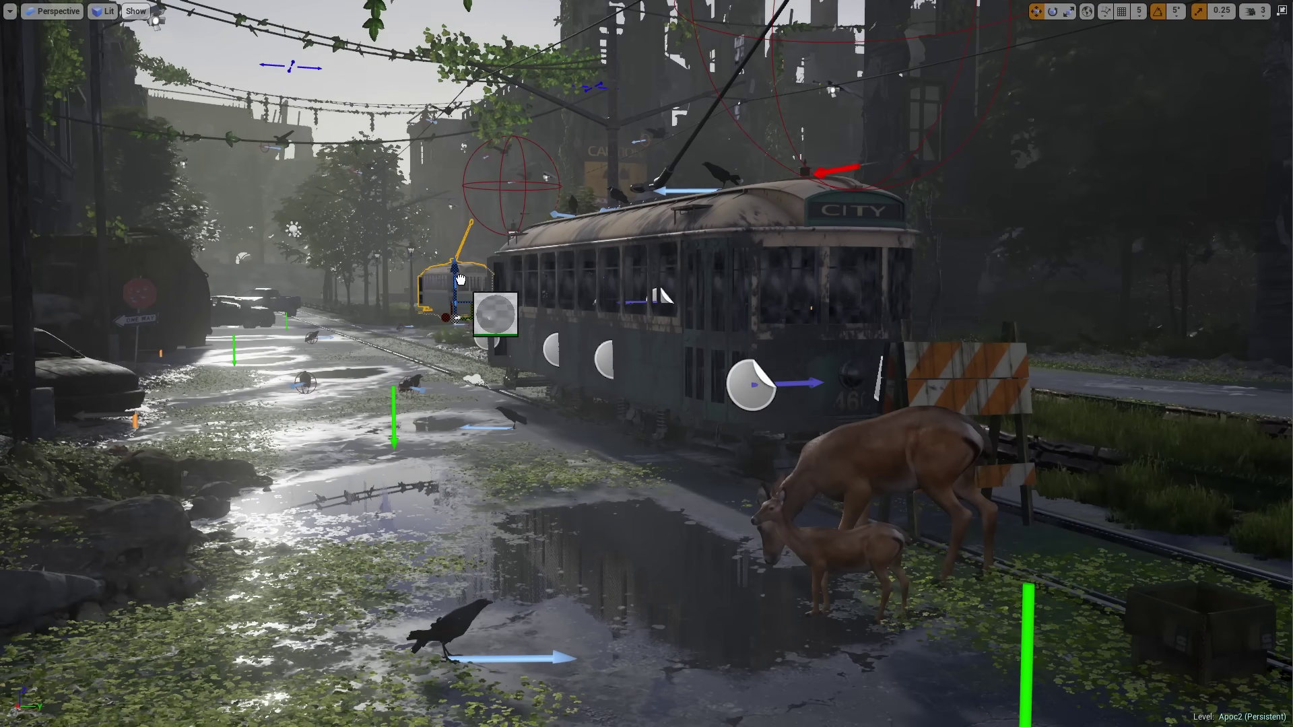